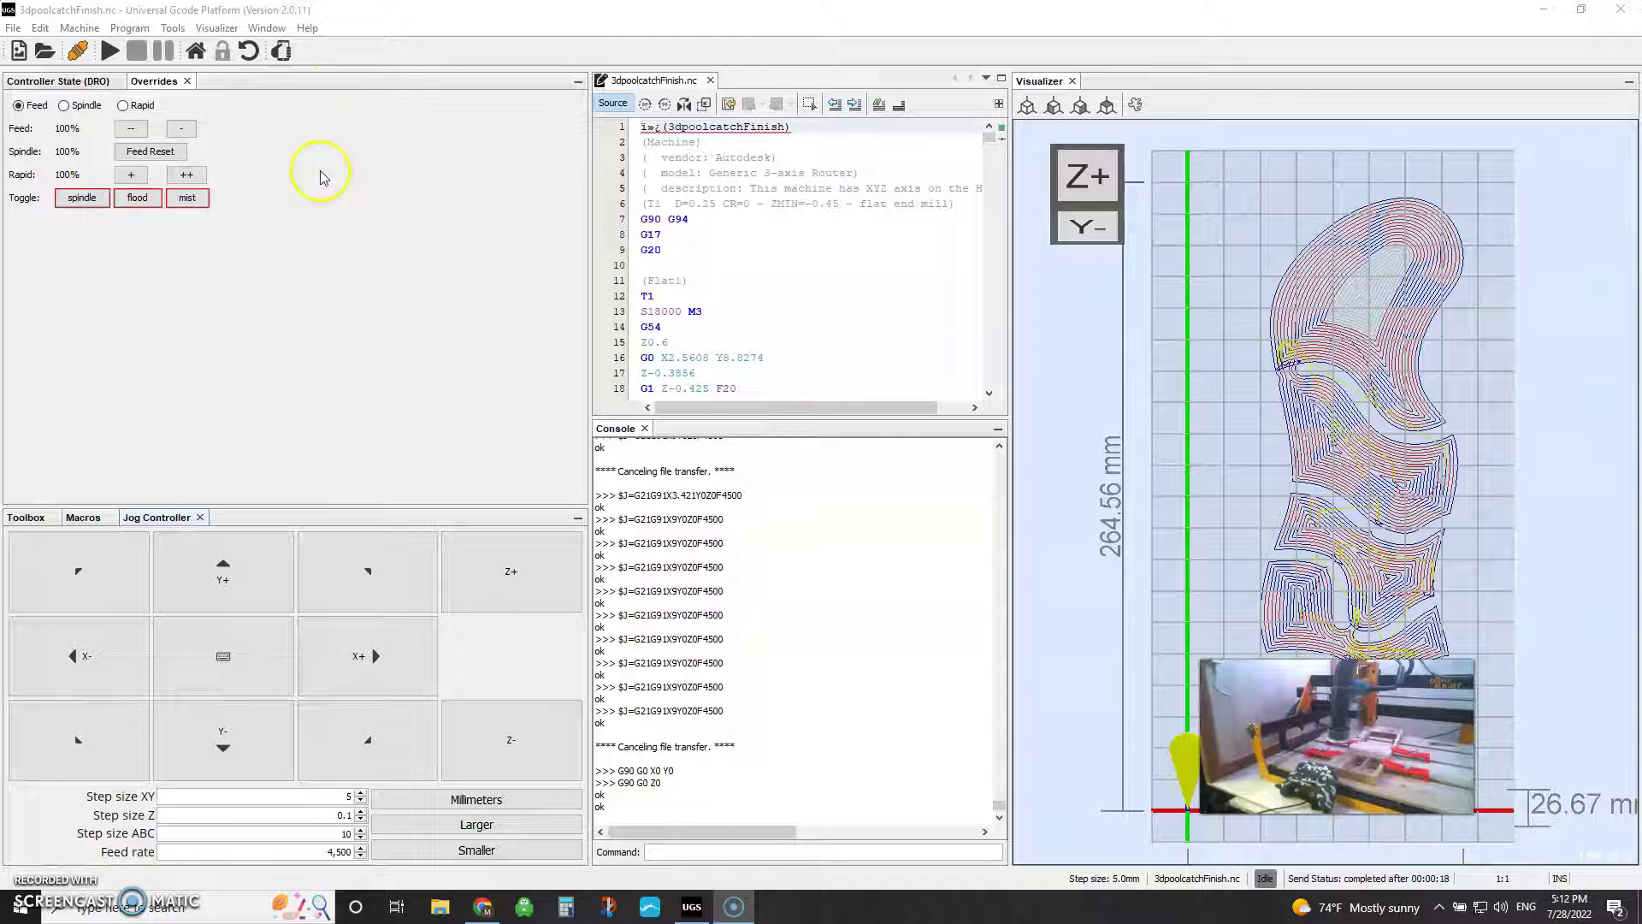
Step: Open the Tools menu in the UGS menu bar
left_click(173, 28)
Step: Open Tools > Options on the UGS Joystick page, scrolled to the top of the button mappings
left_click(205, 86)
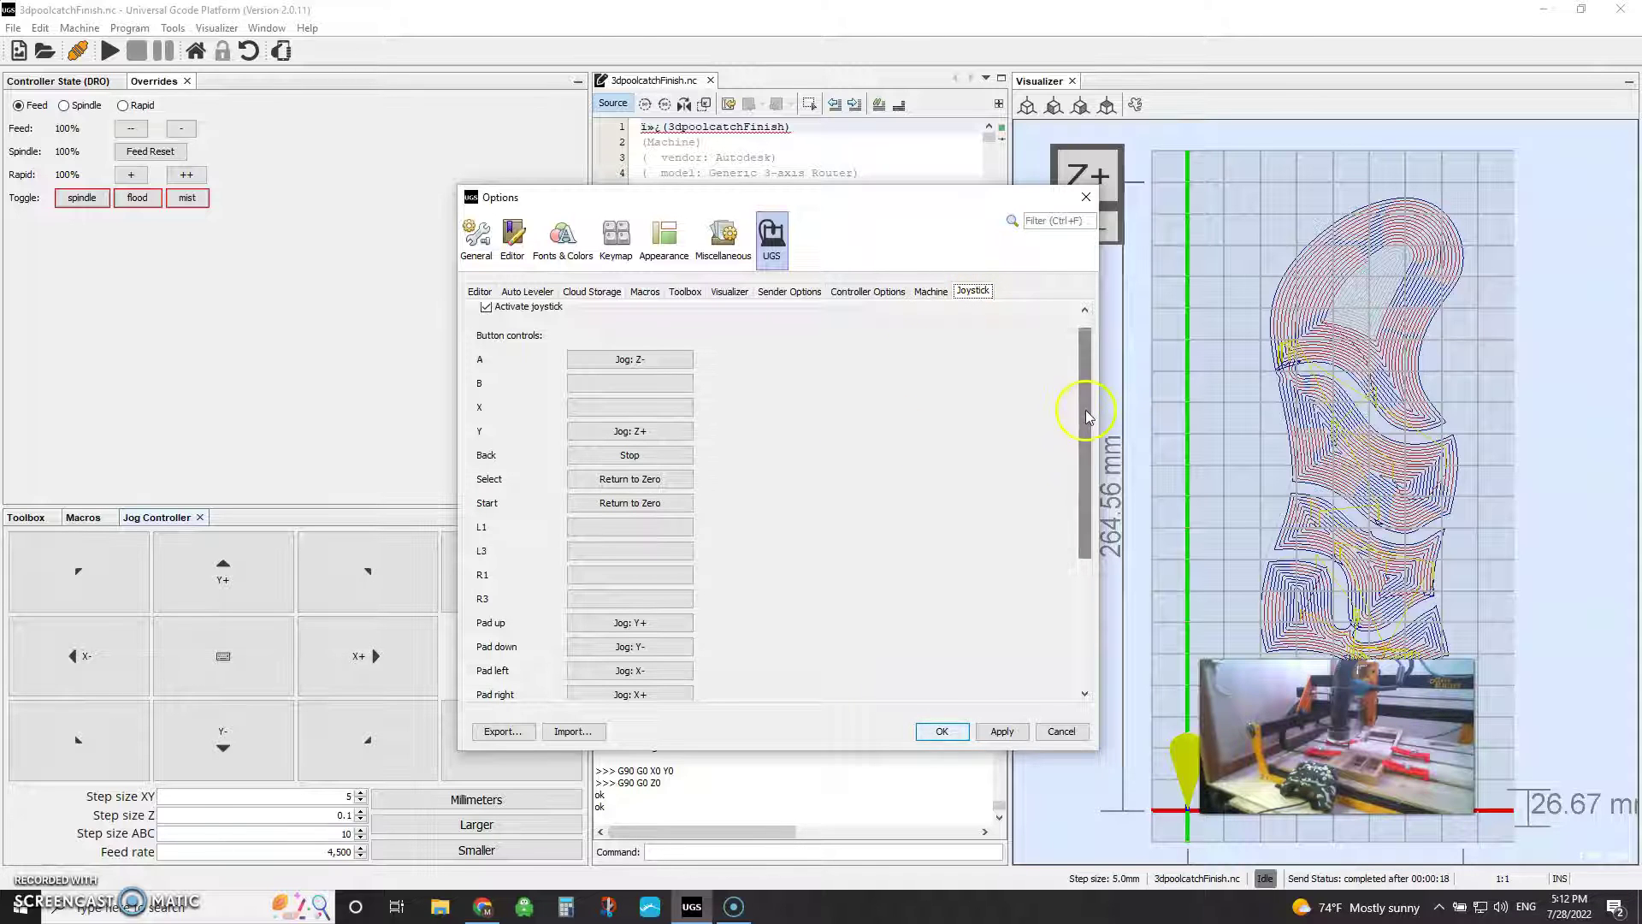
left_click_drag(1087, 415, 1086, 388)
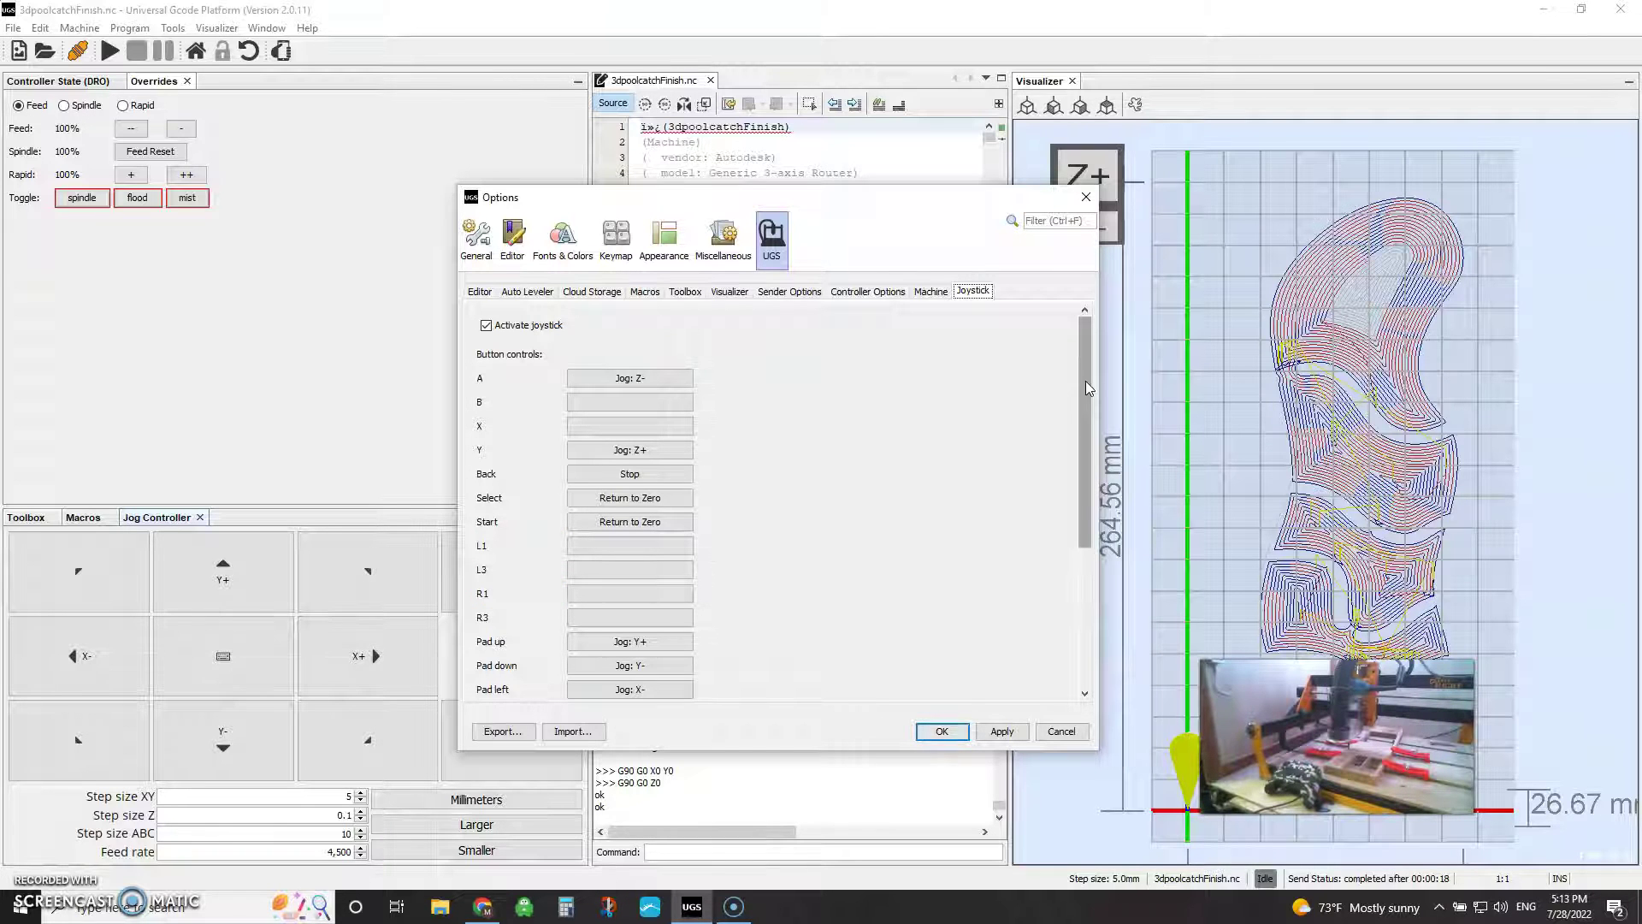
Step: Scroll the Joystick page down to the analog stick mappings and the R2 Reset Zero trigger
left_click_drag(1086, 387, 1072, 566)
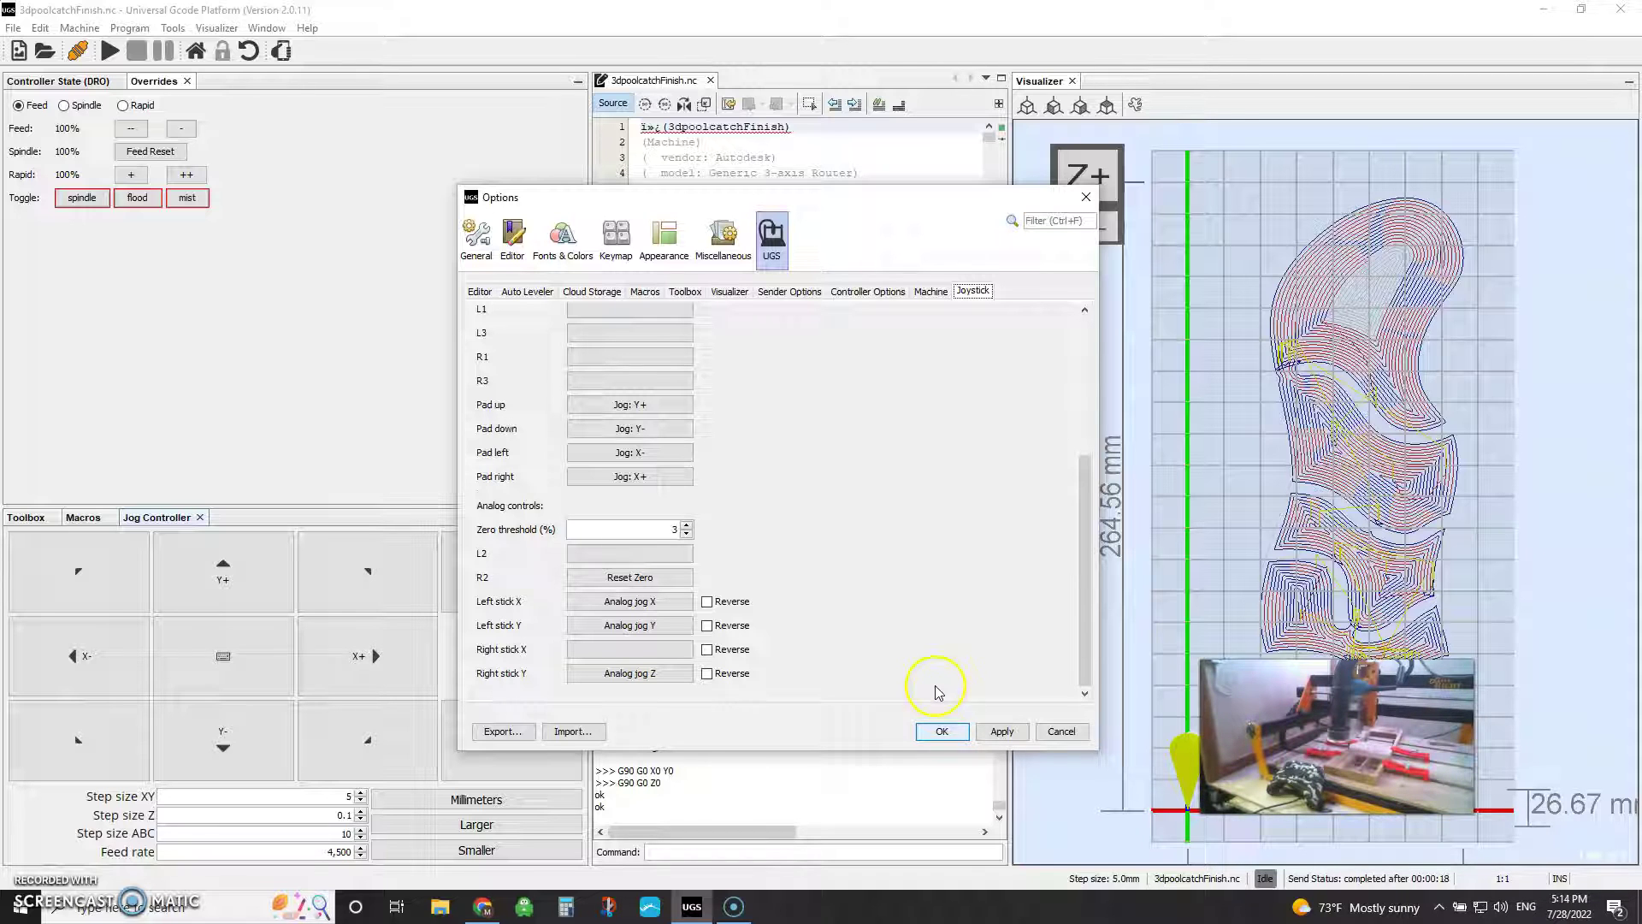
left_click(653, 579)
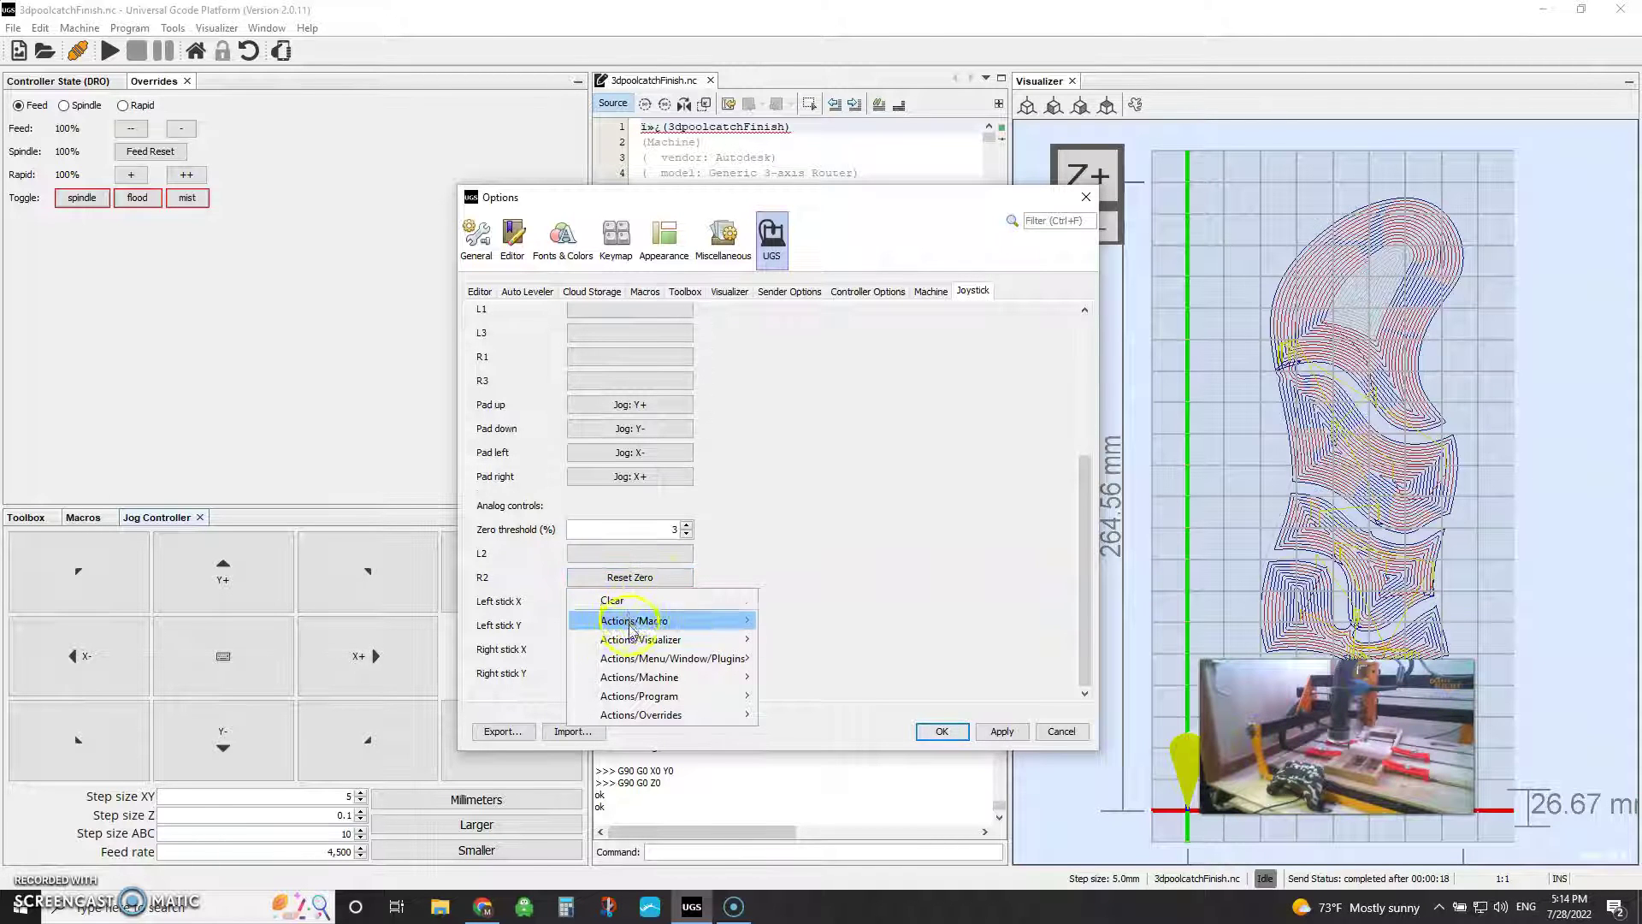
mouse_move(631, 657)
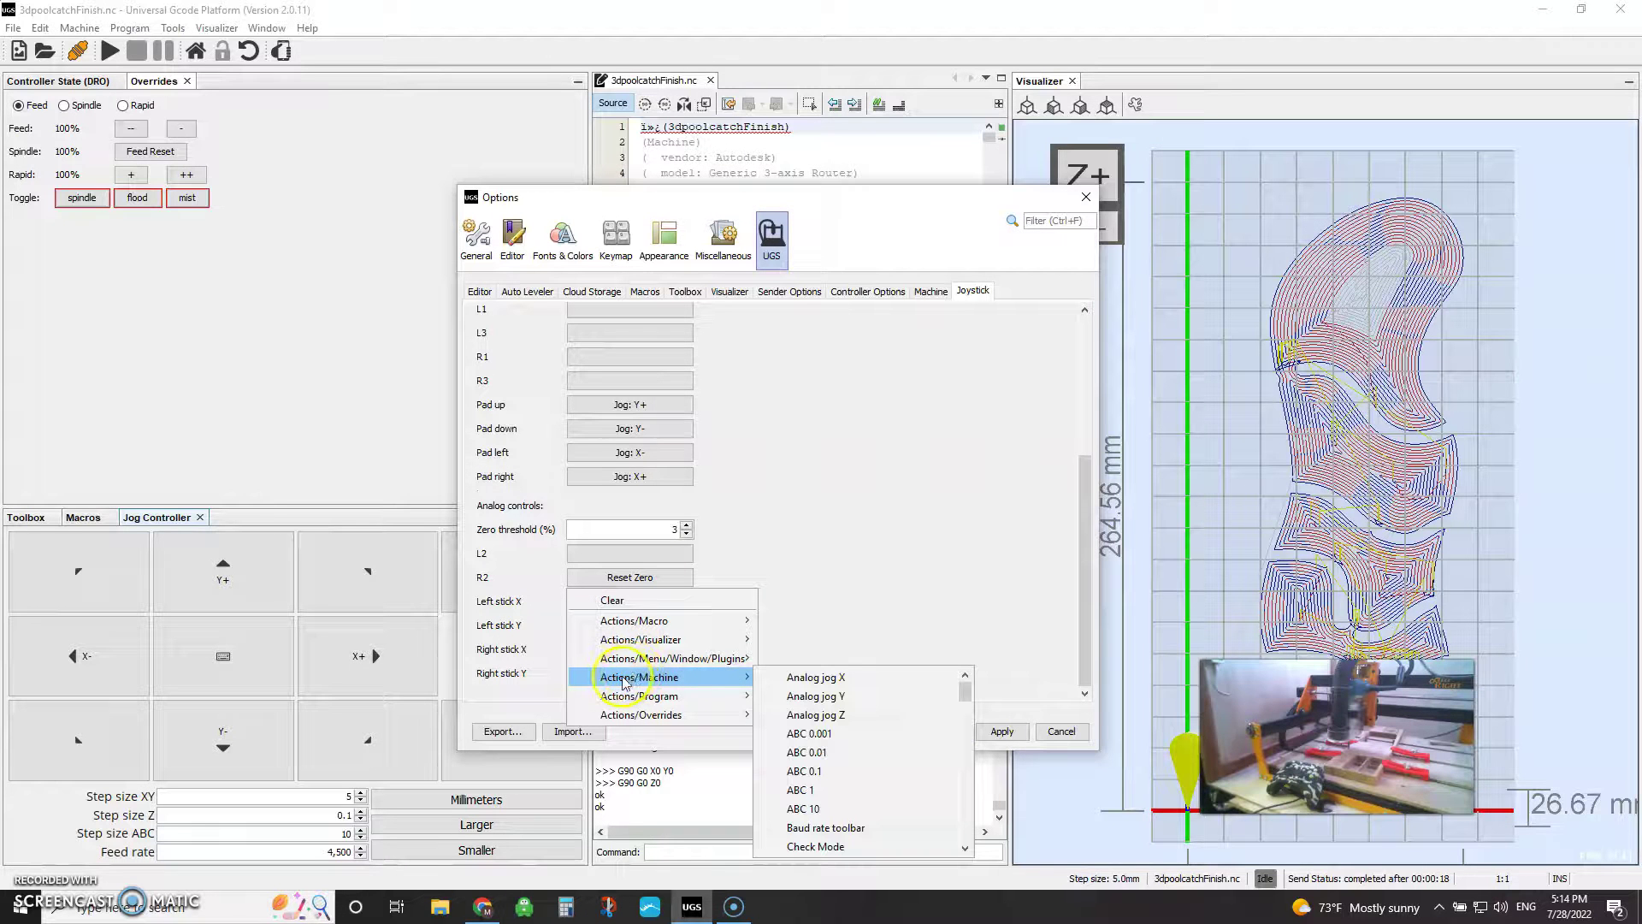
scroll(864, 688, "down", 8)
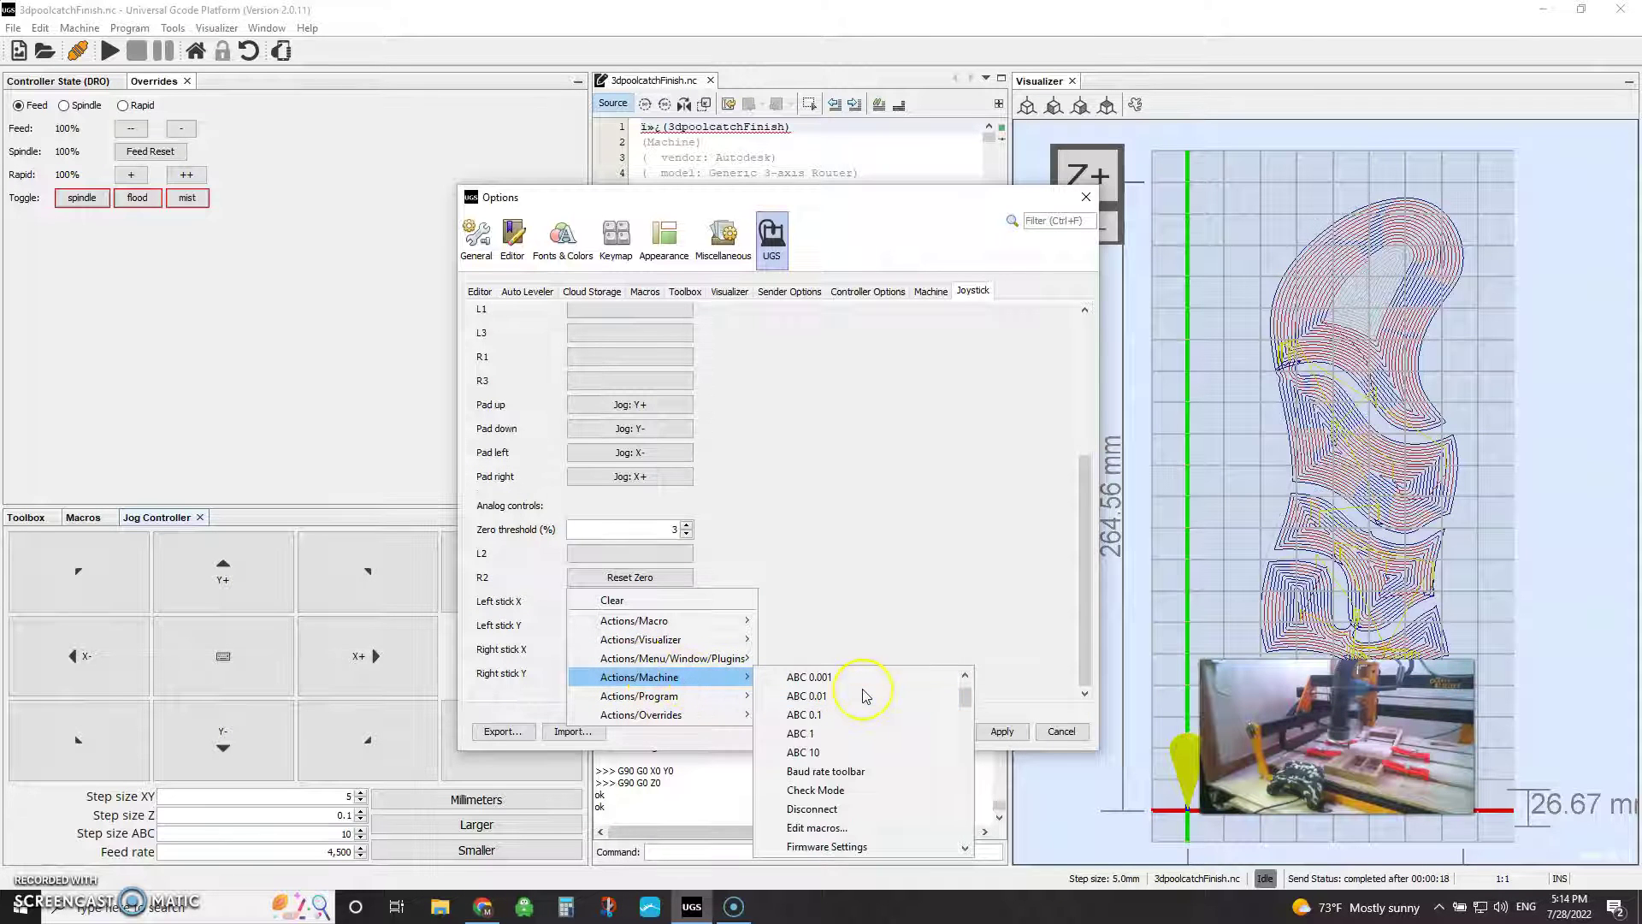
scroll(864, 695, "down", 9)
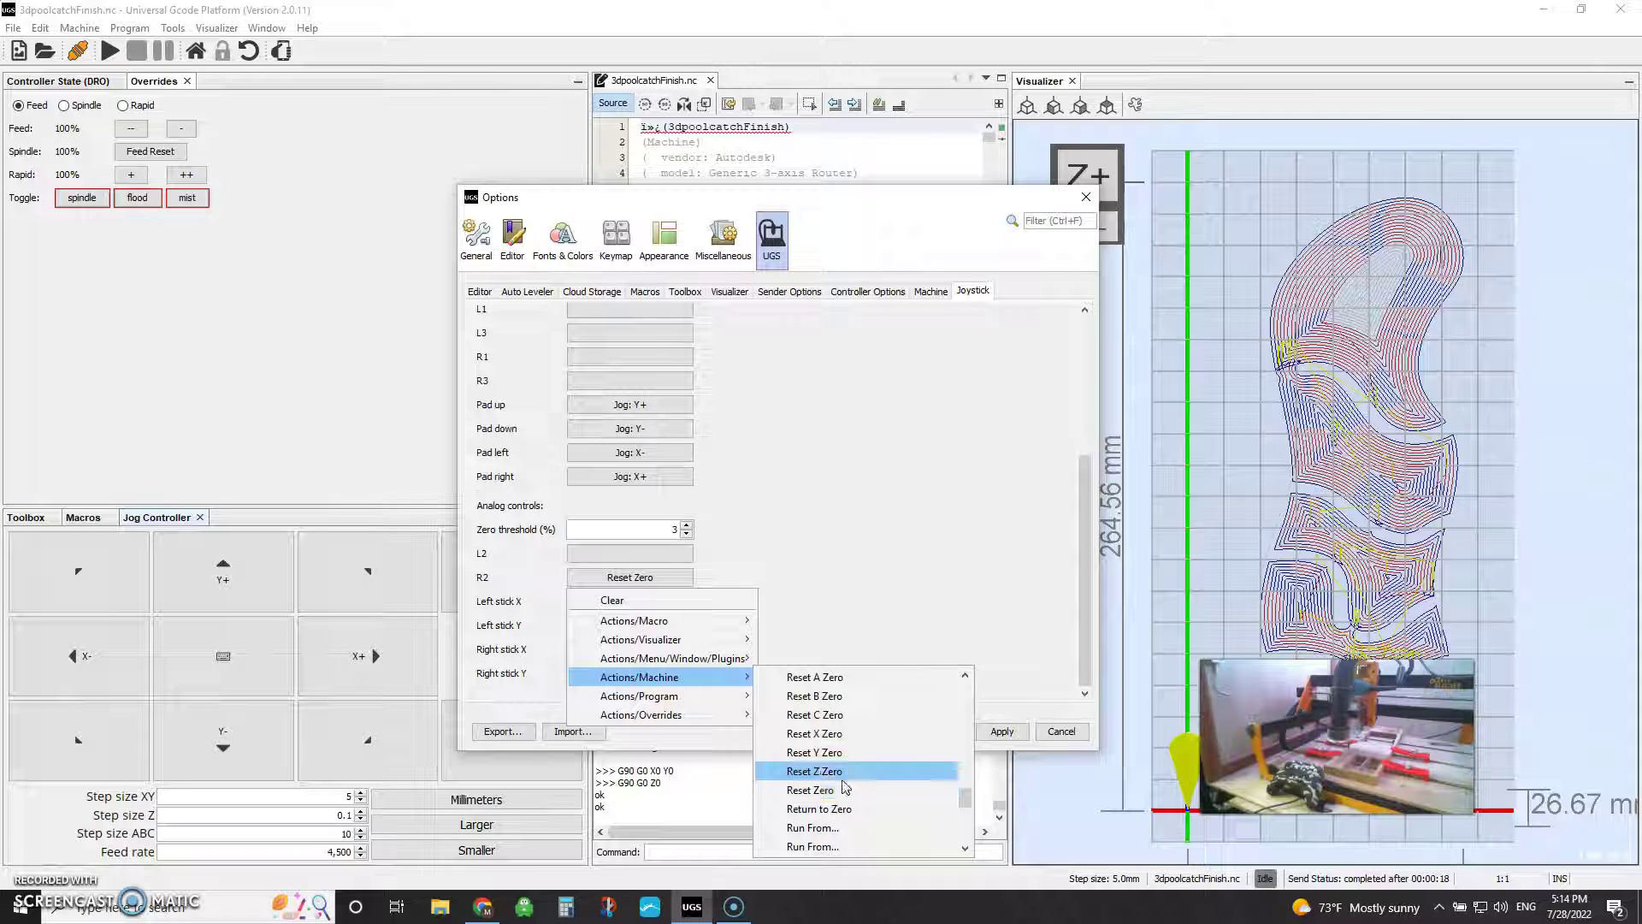
left_click(849, 733)
scroll(848, 733, "down", 3)
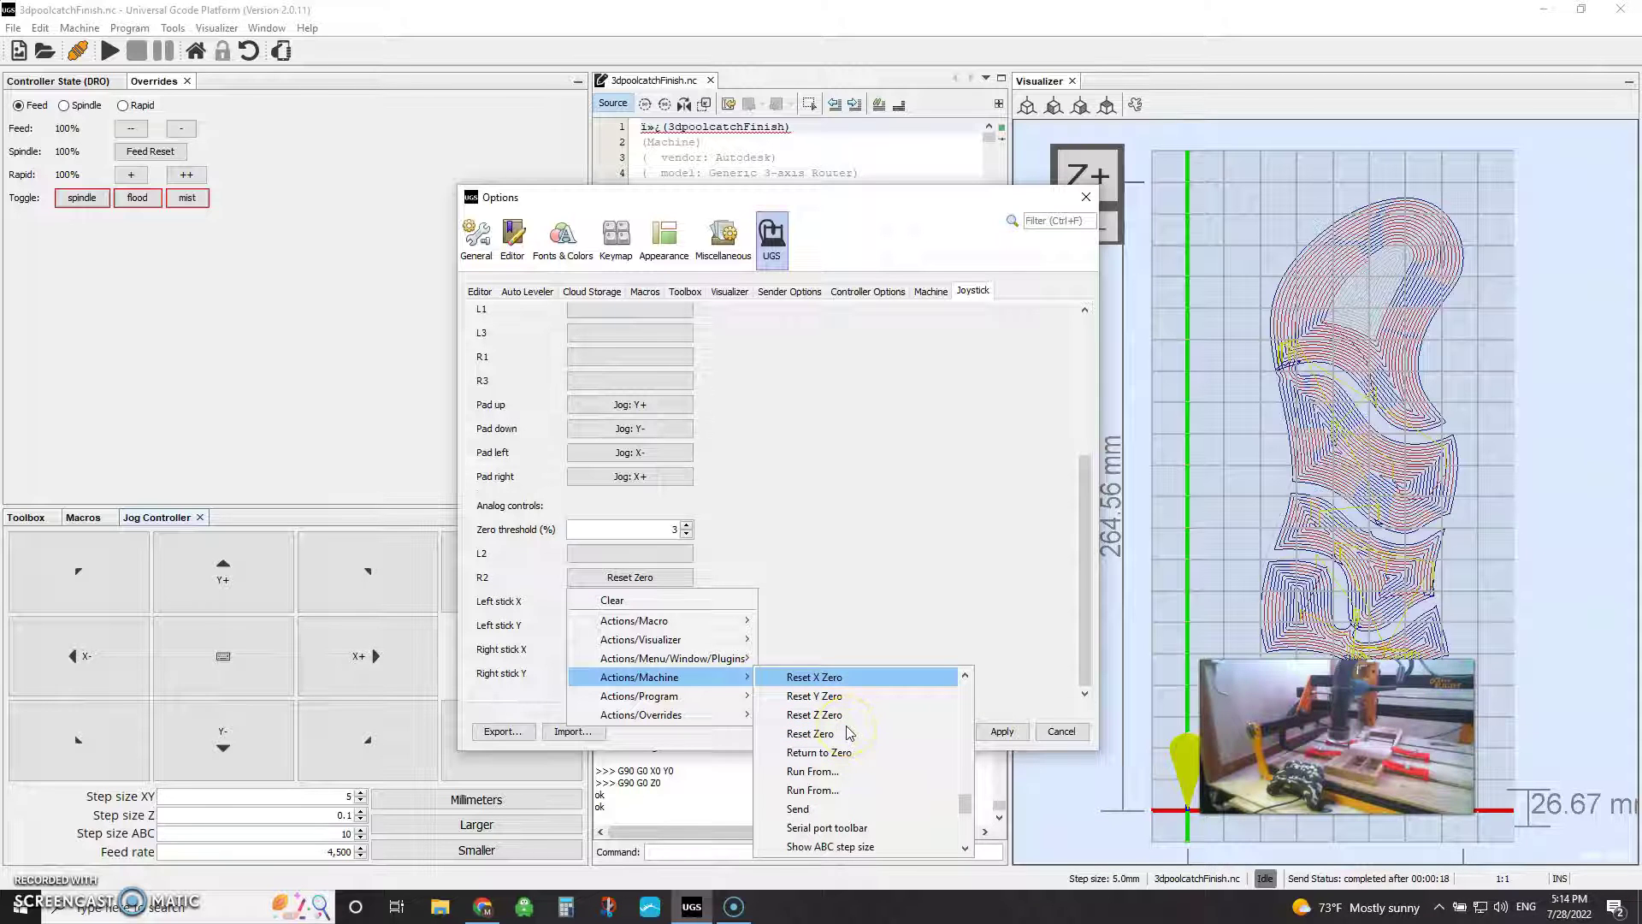
scroll(866, 749, "down", 3)
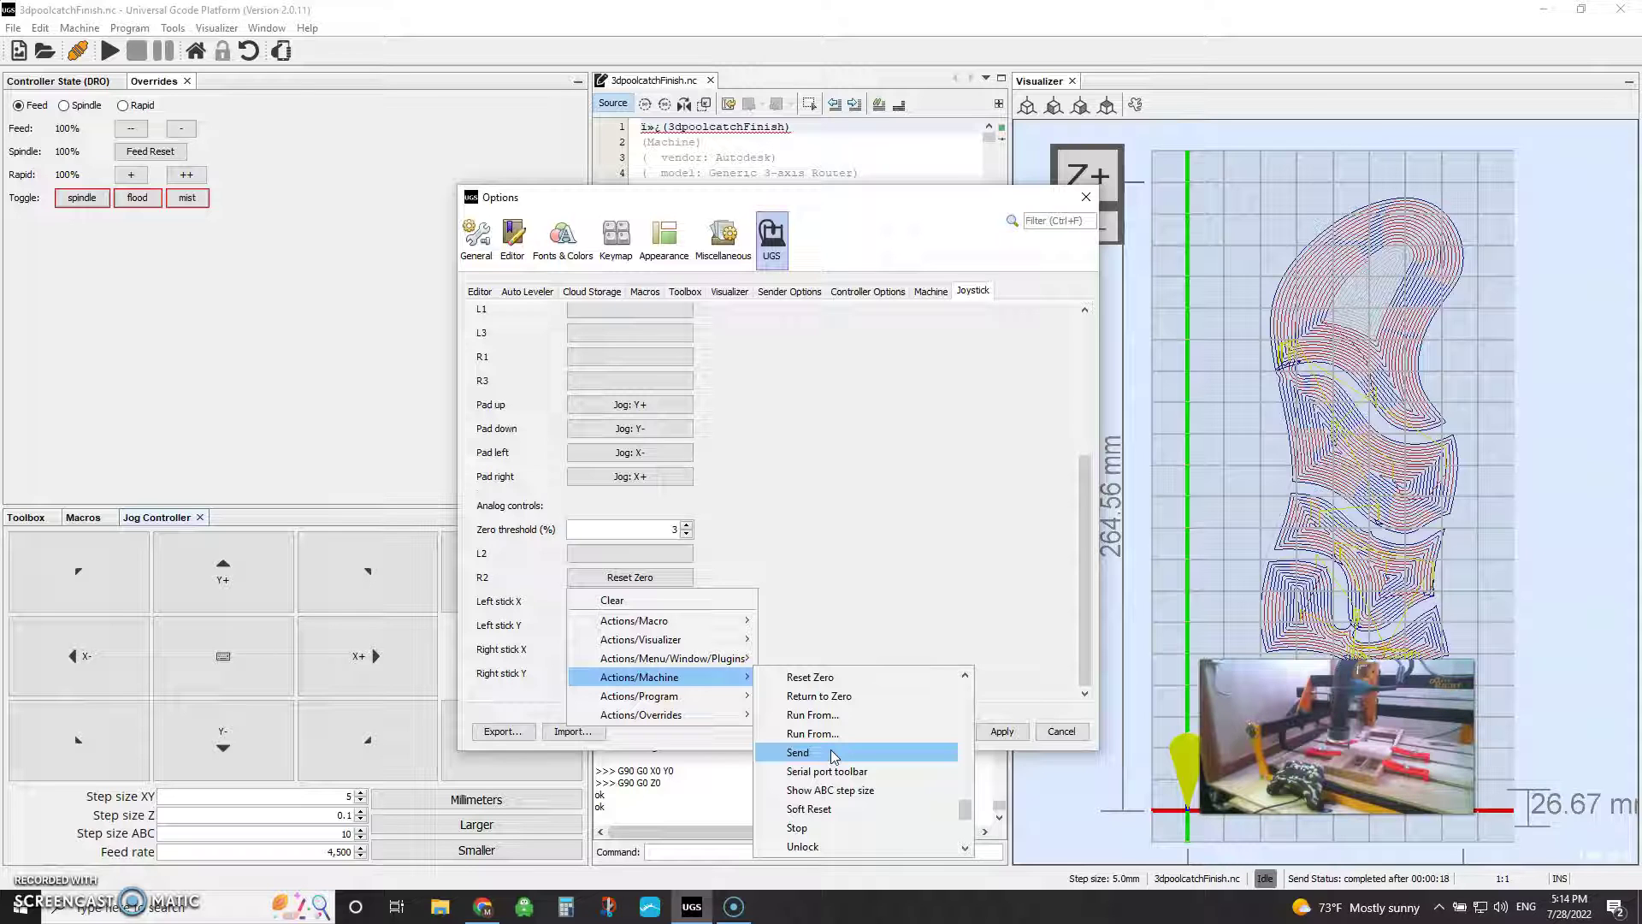
left_click(830, 618)
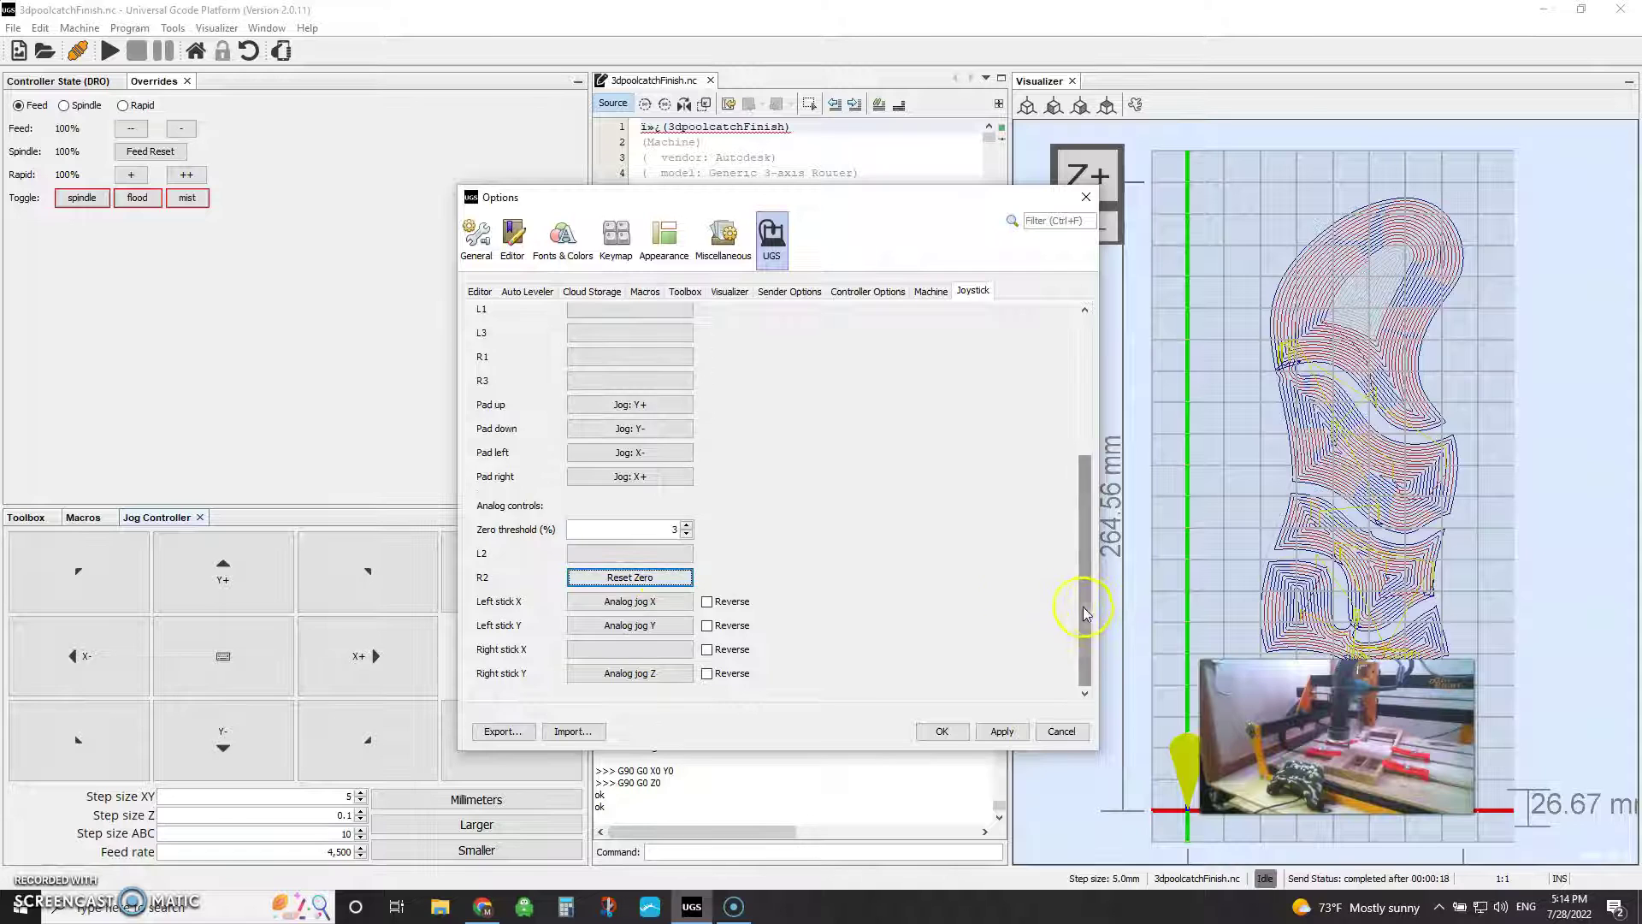
Step: Map the Start button to Actions/Machine > Return to Zero and apply the joystick settings
left_click_drag(1085, 611, 935, 488)
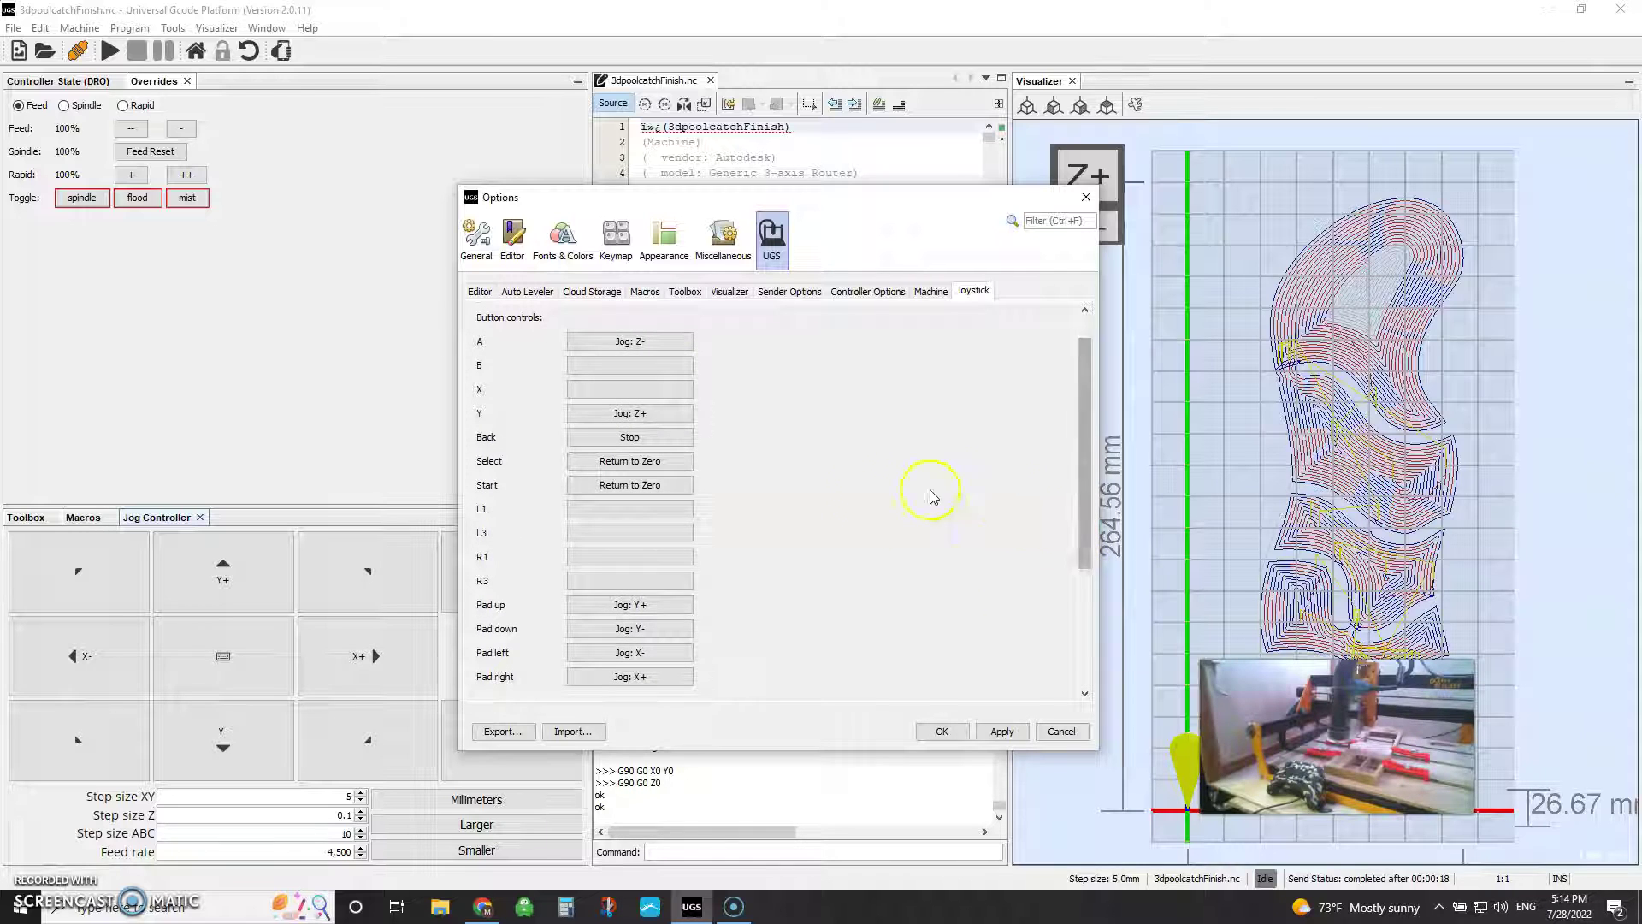
left_click(662, 488)
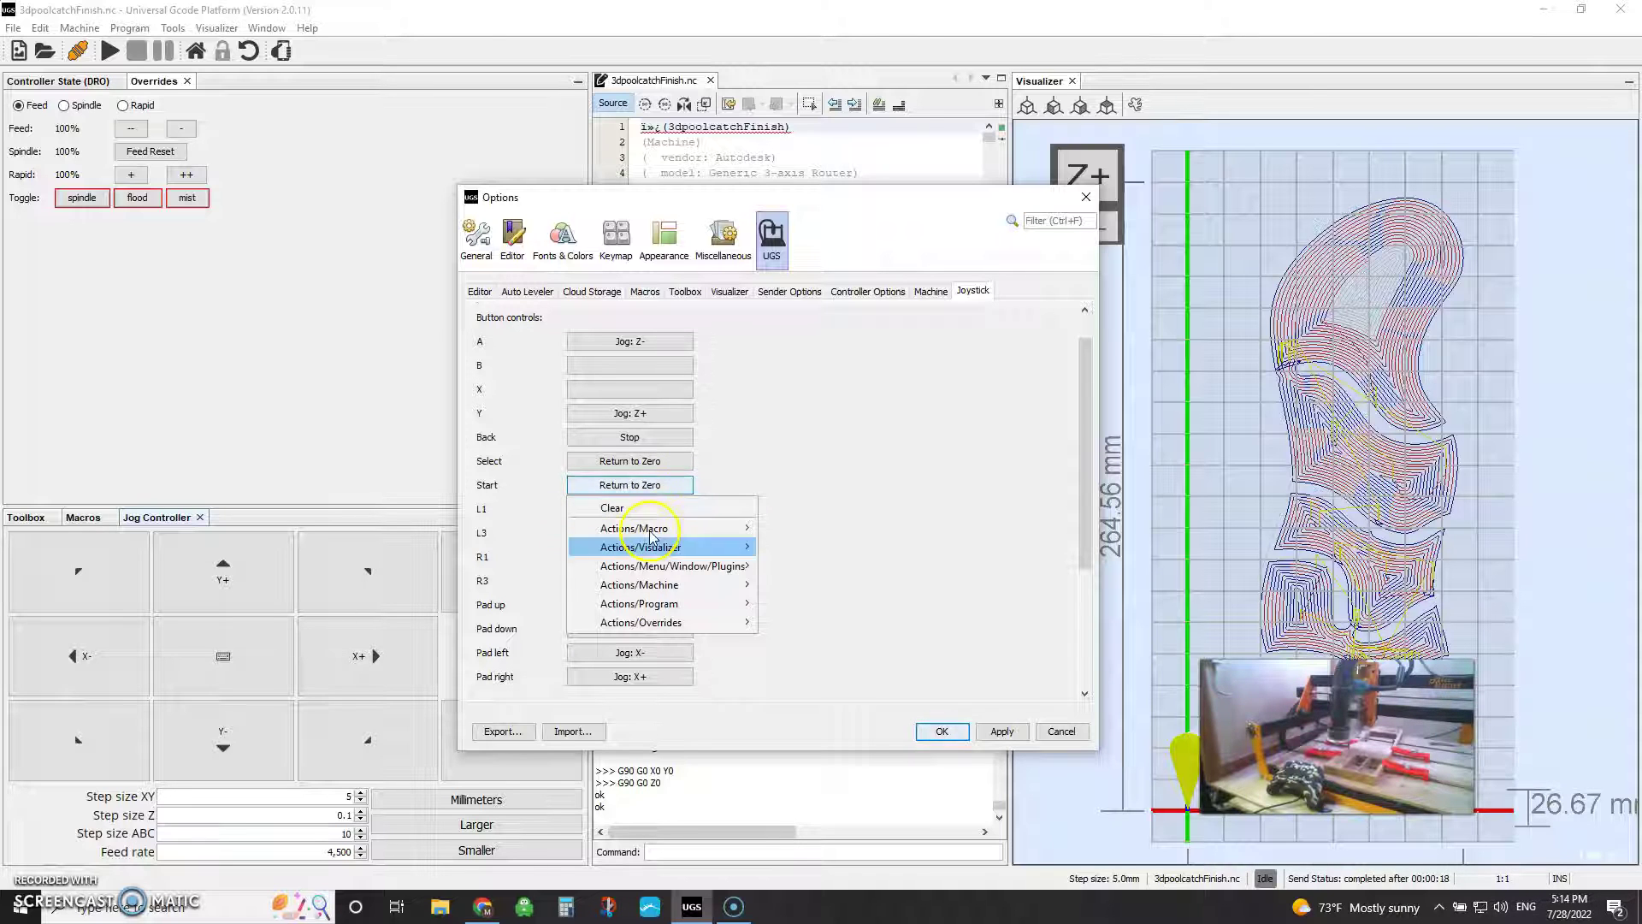
left_click(649, 585)
scroll(826, 645, "down", 10)
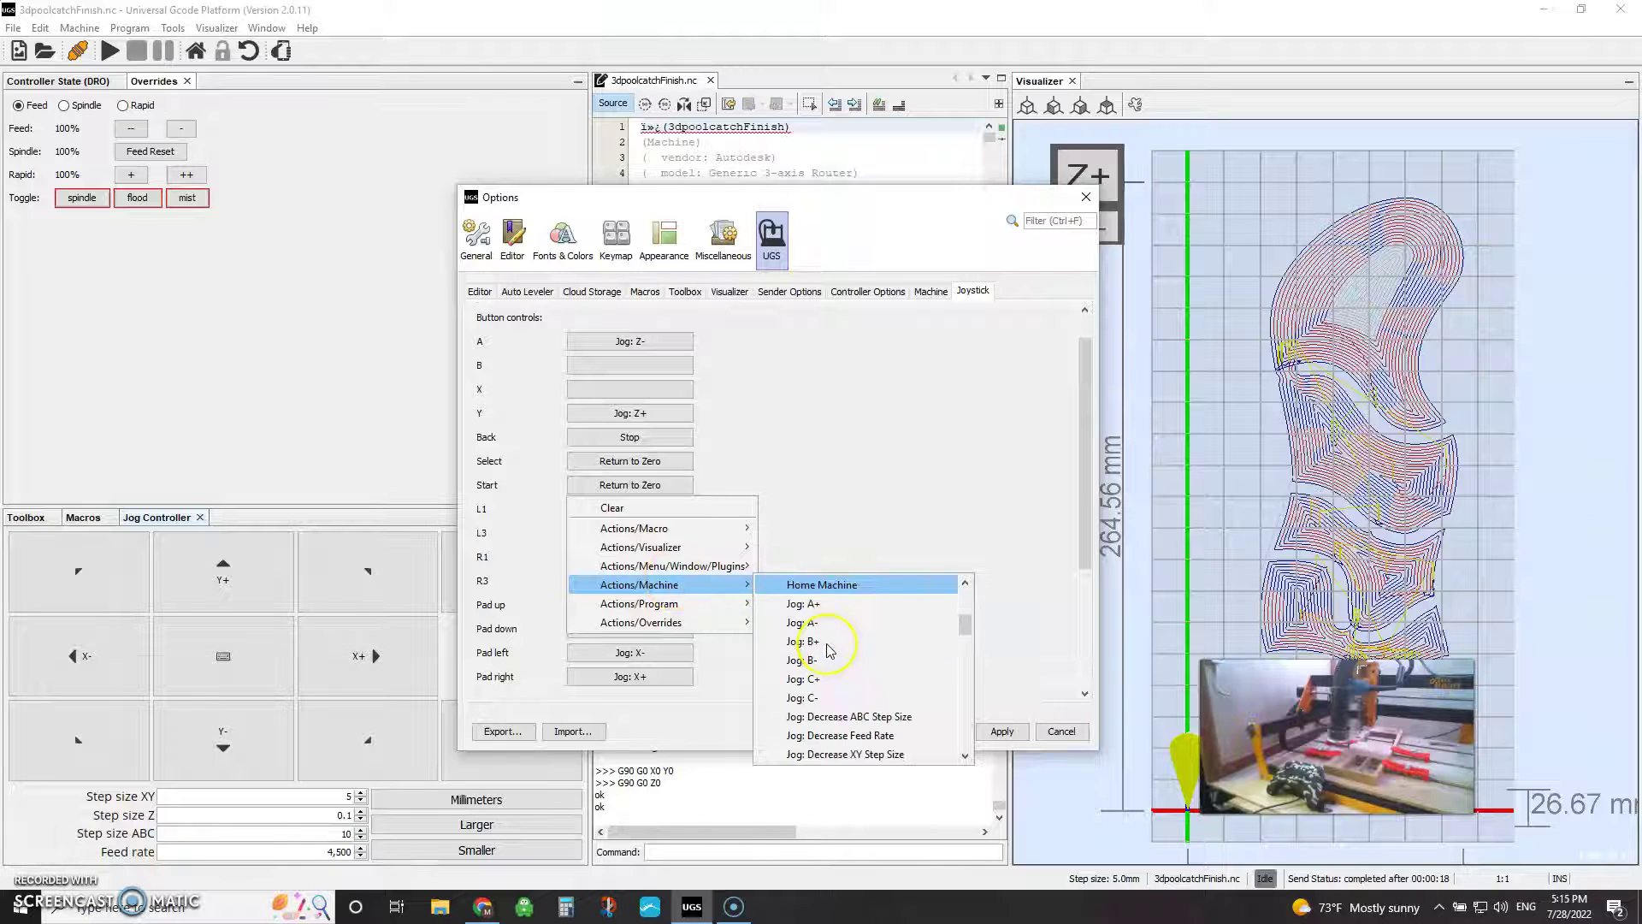
scroll(828, 652, "down", 4)
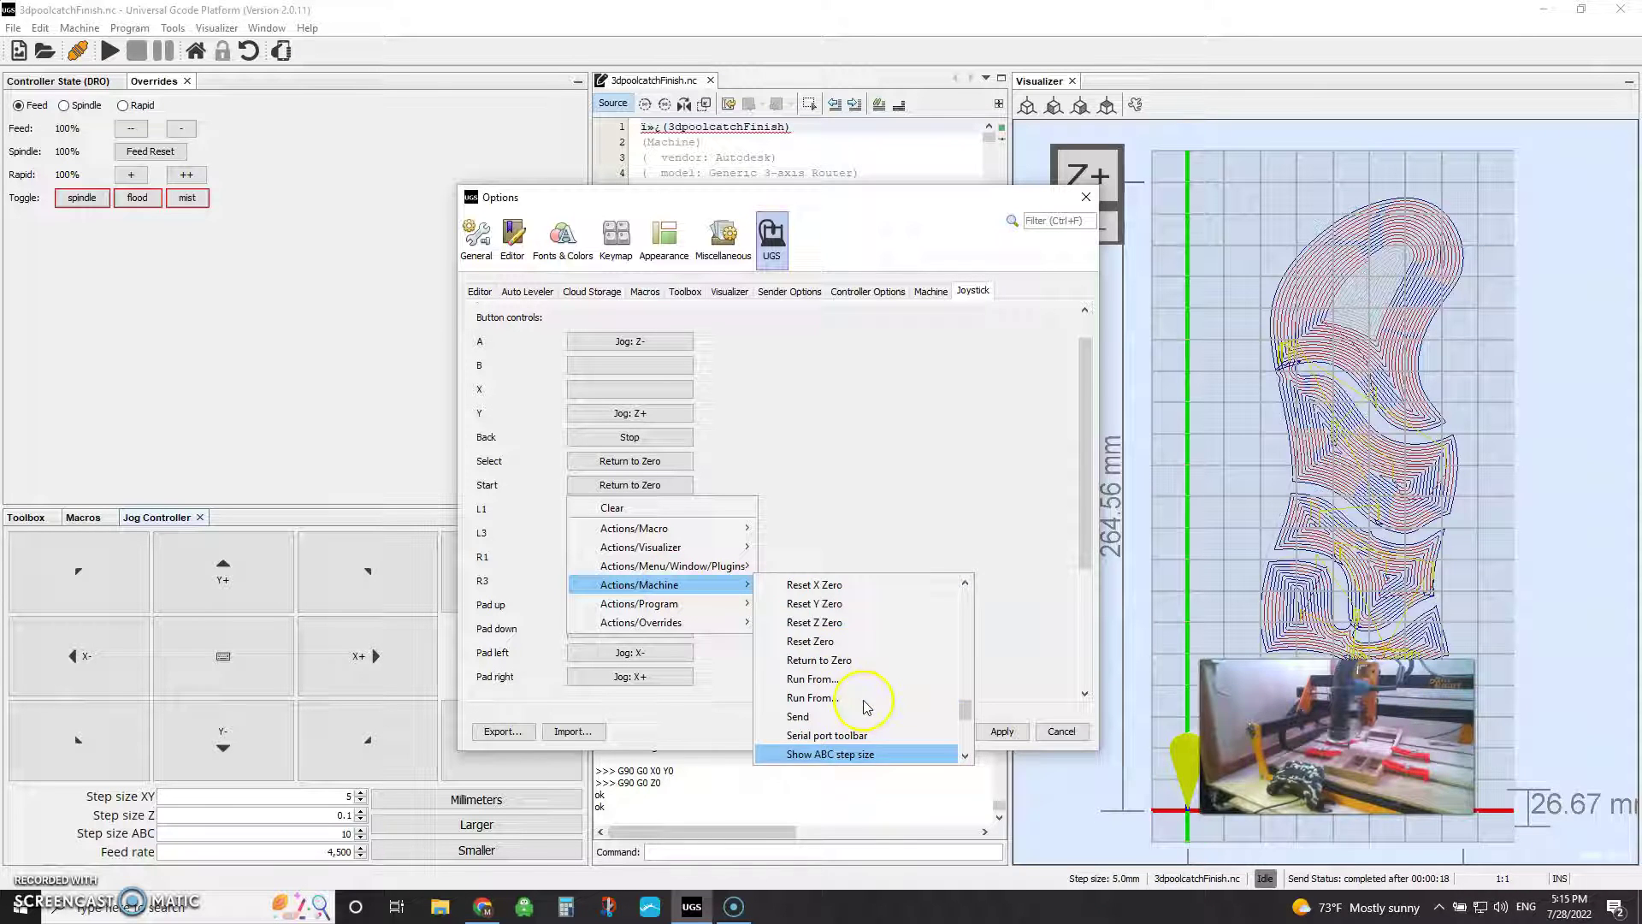
left_click(837, 663)
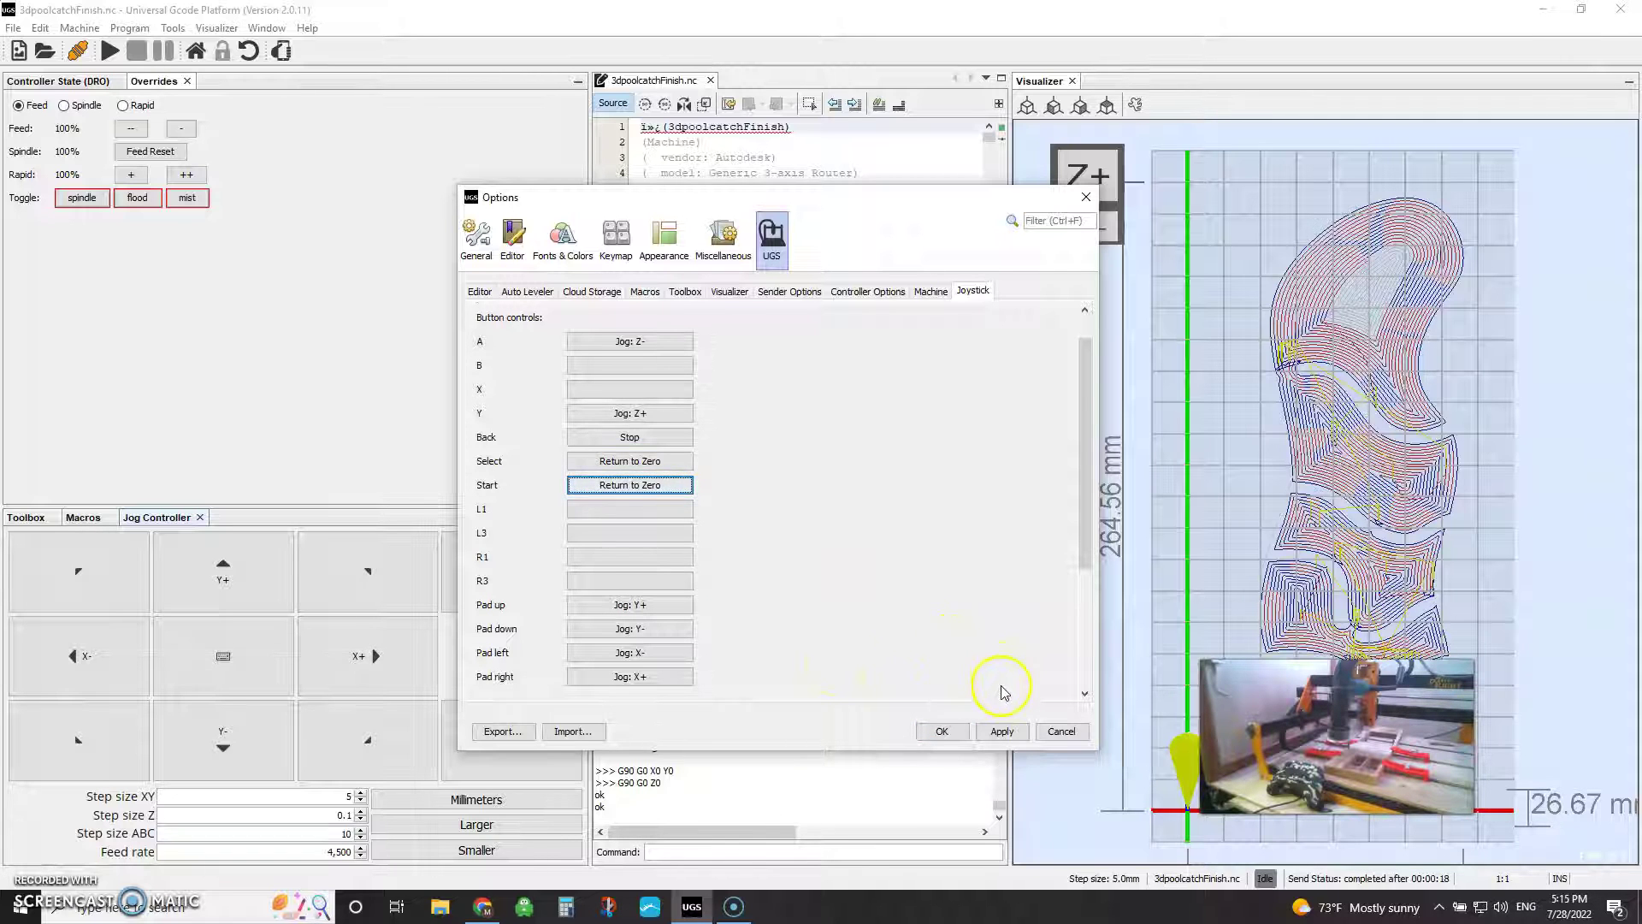
left_click(999, 736)
Step: Confirm Options with OK, then jog Z up, X+ and X- and return to X0 Y0 Z0
left_click(942, 731)
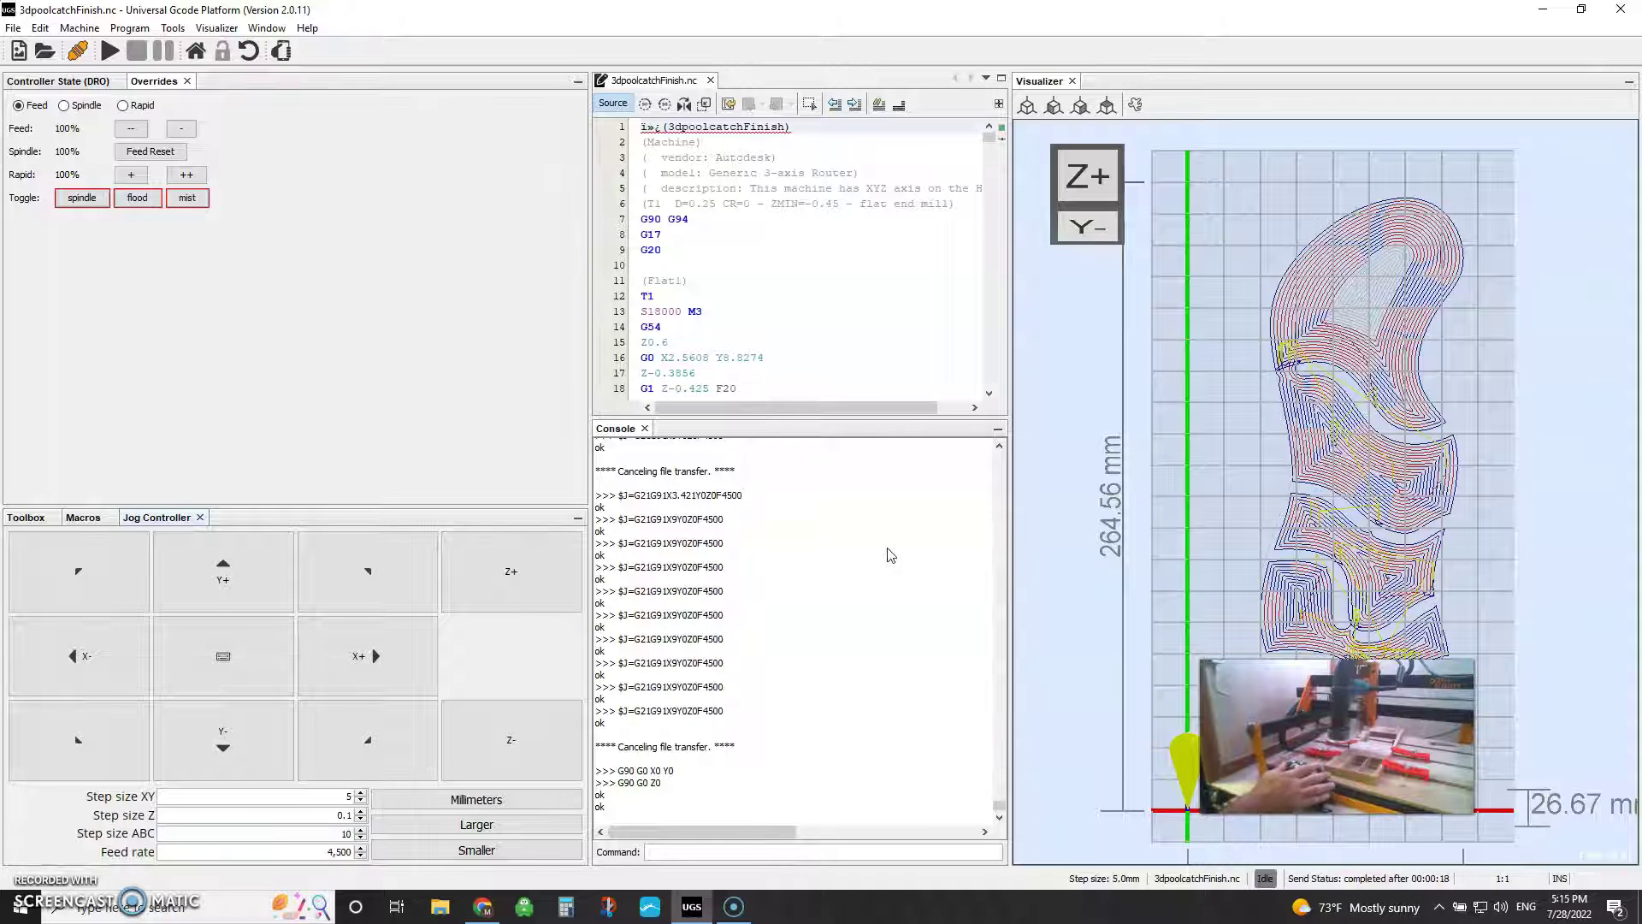
key("Page_Up")
key("Page_Up")
key("Page_Up")
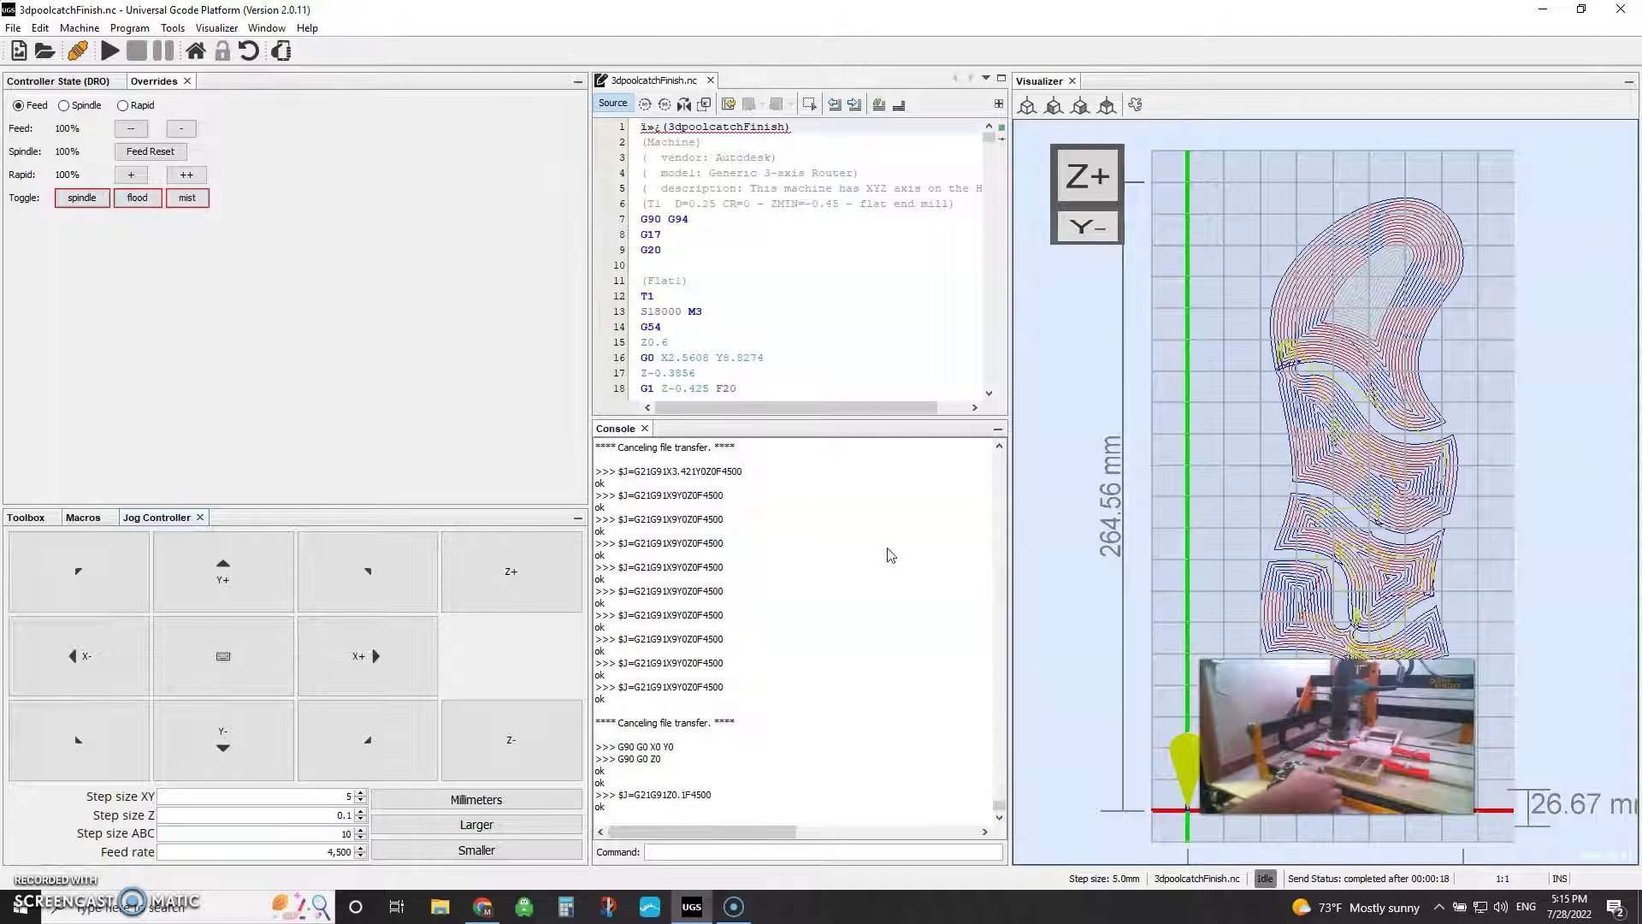
key("Page_Up")
key("Page_Up")
key("Page_Up")
key("Page_Up")
key("Page_Up")
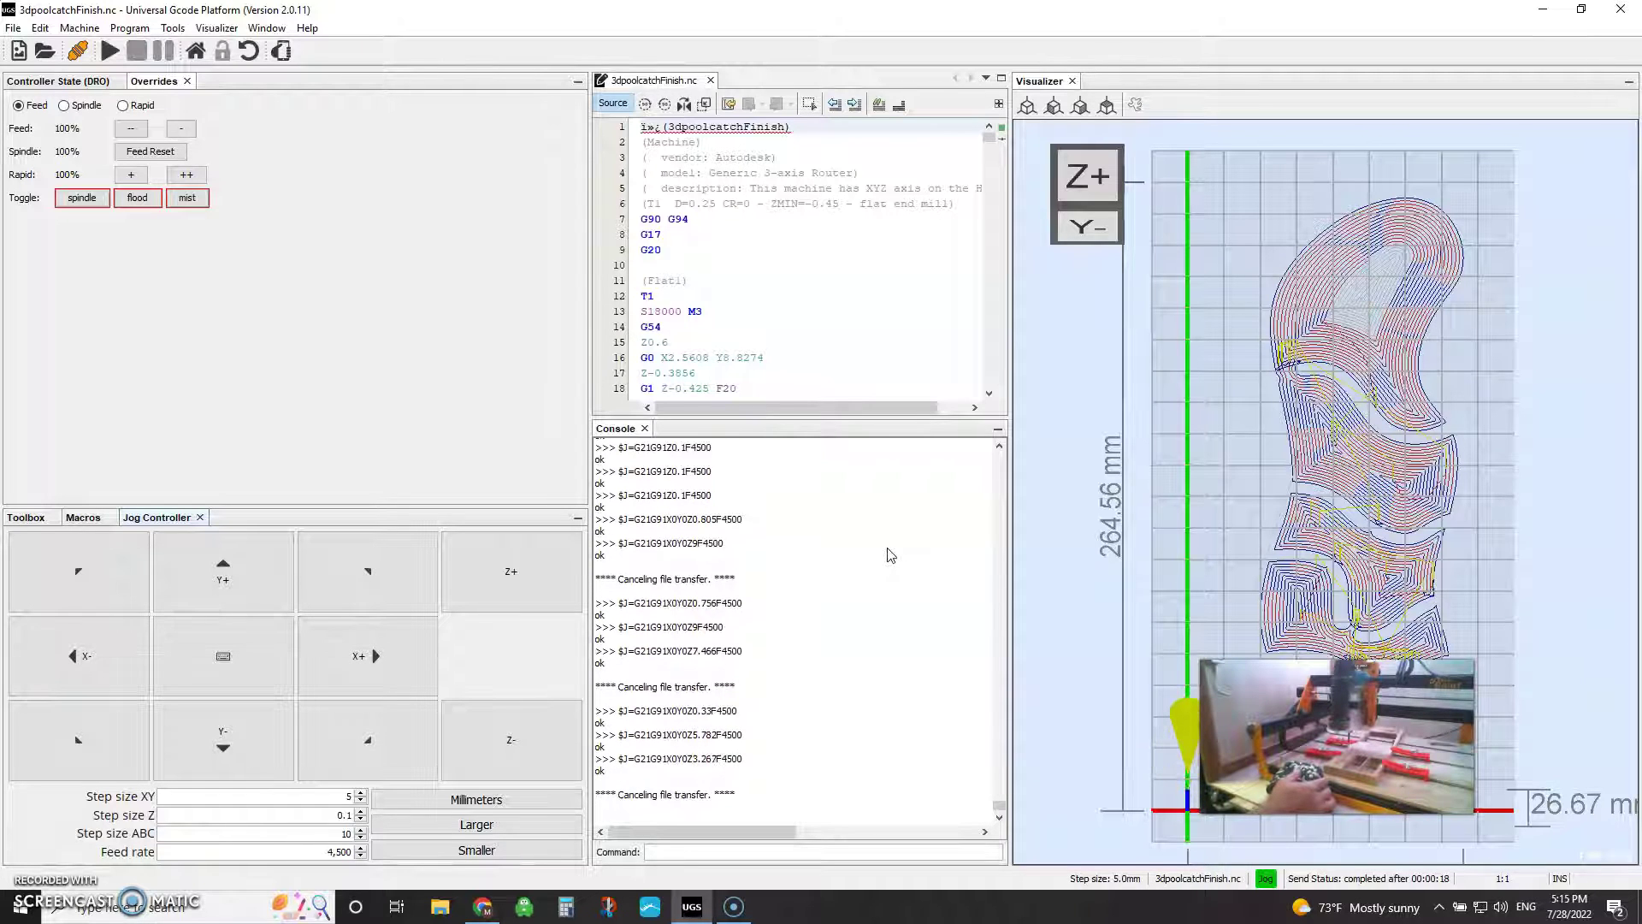
key("Right")
key("Right")
key("Right")
key("Right")
key("Right")
key("Right")
key("Right")
key("Right")
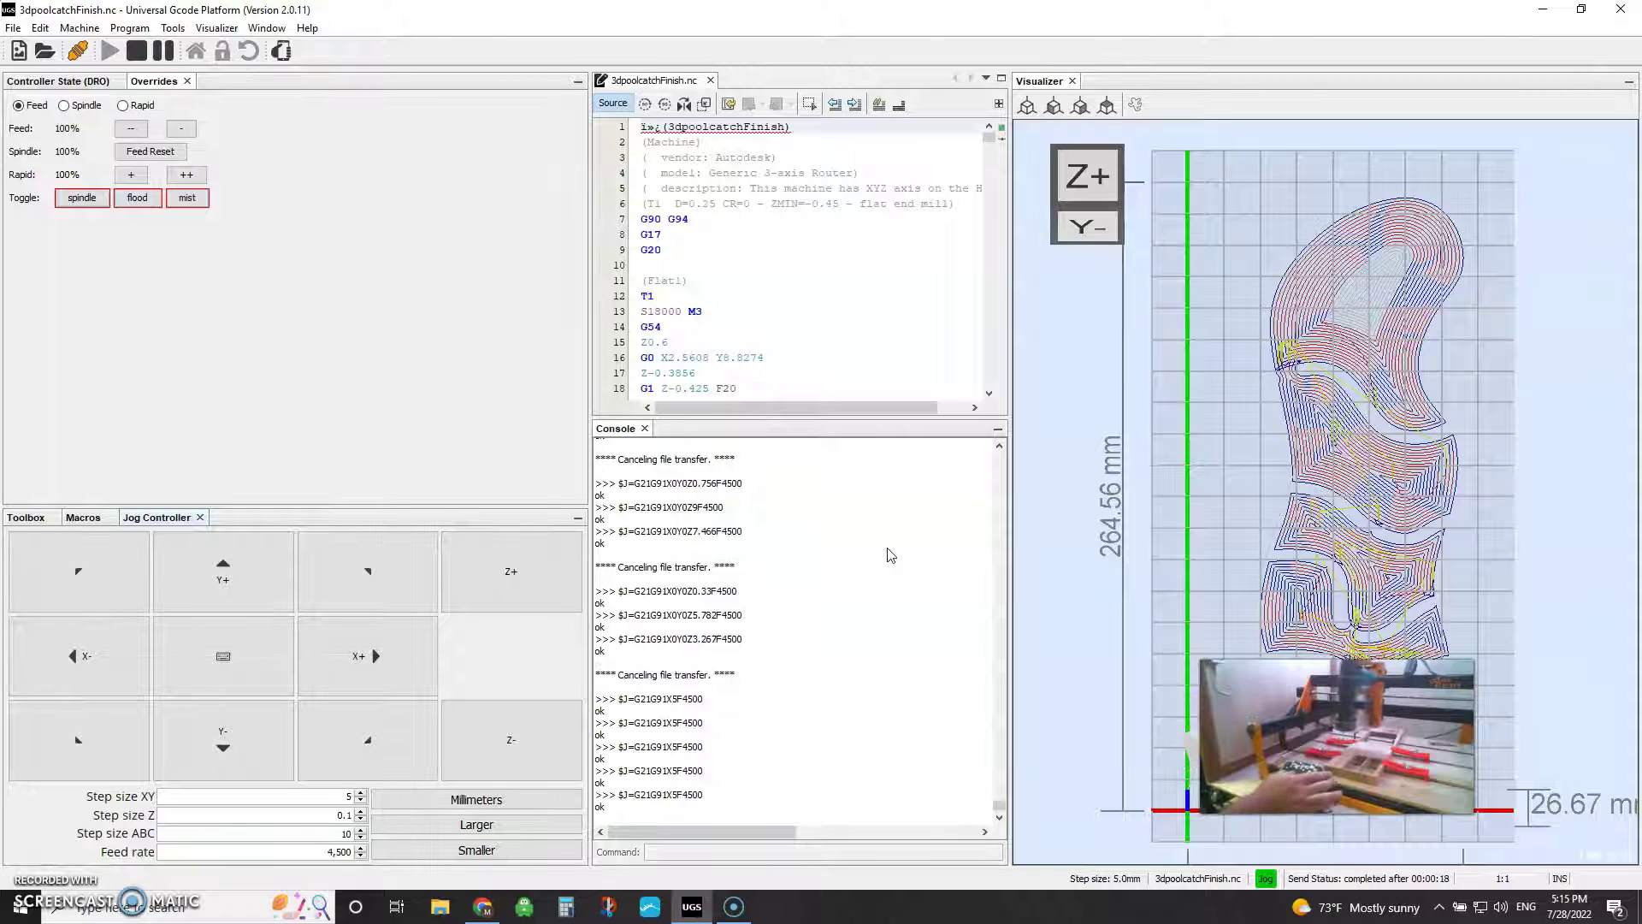
key("Left")
key("Left")
key("Left")
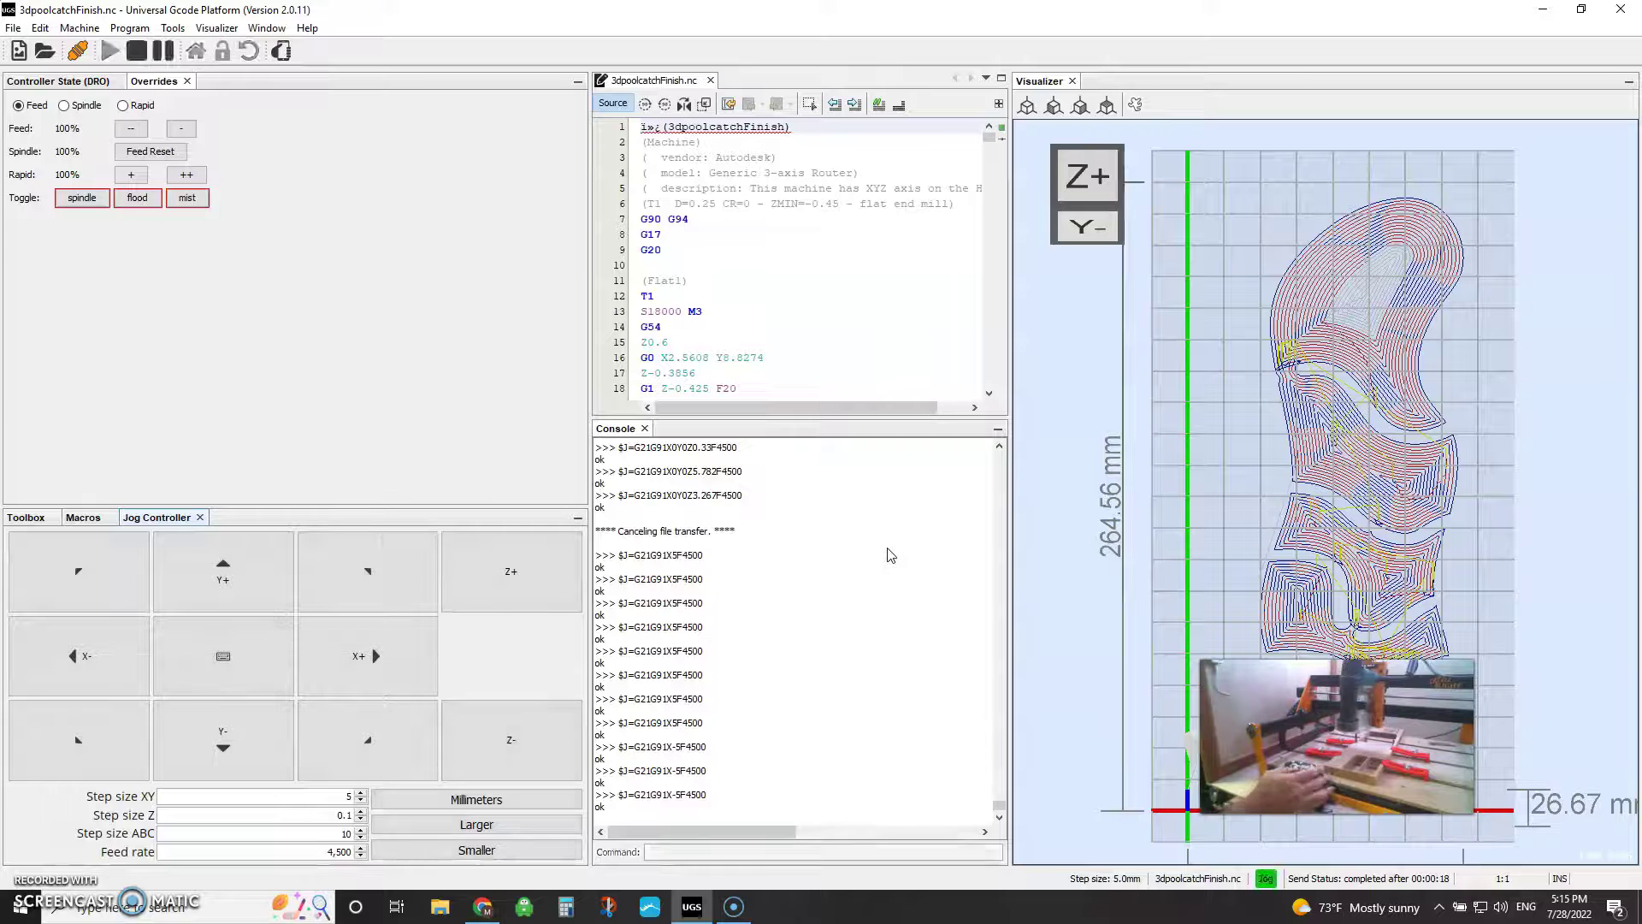
key("ctrl+shift+r")
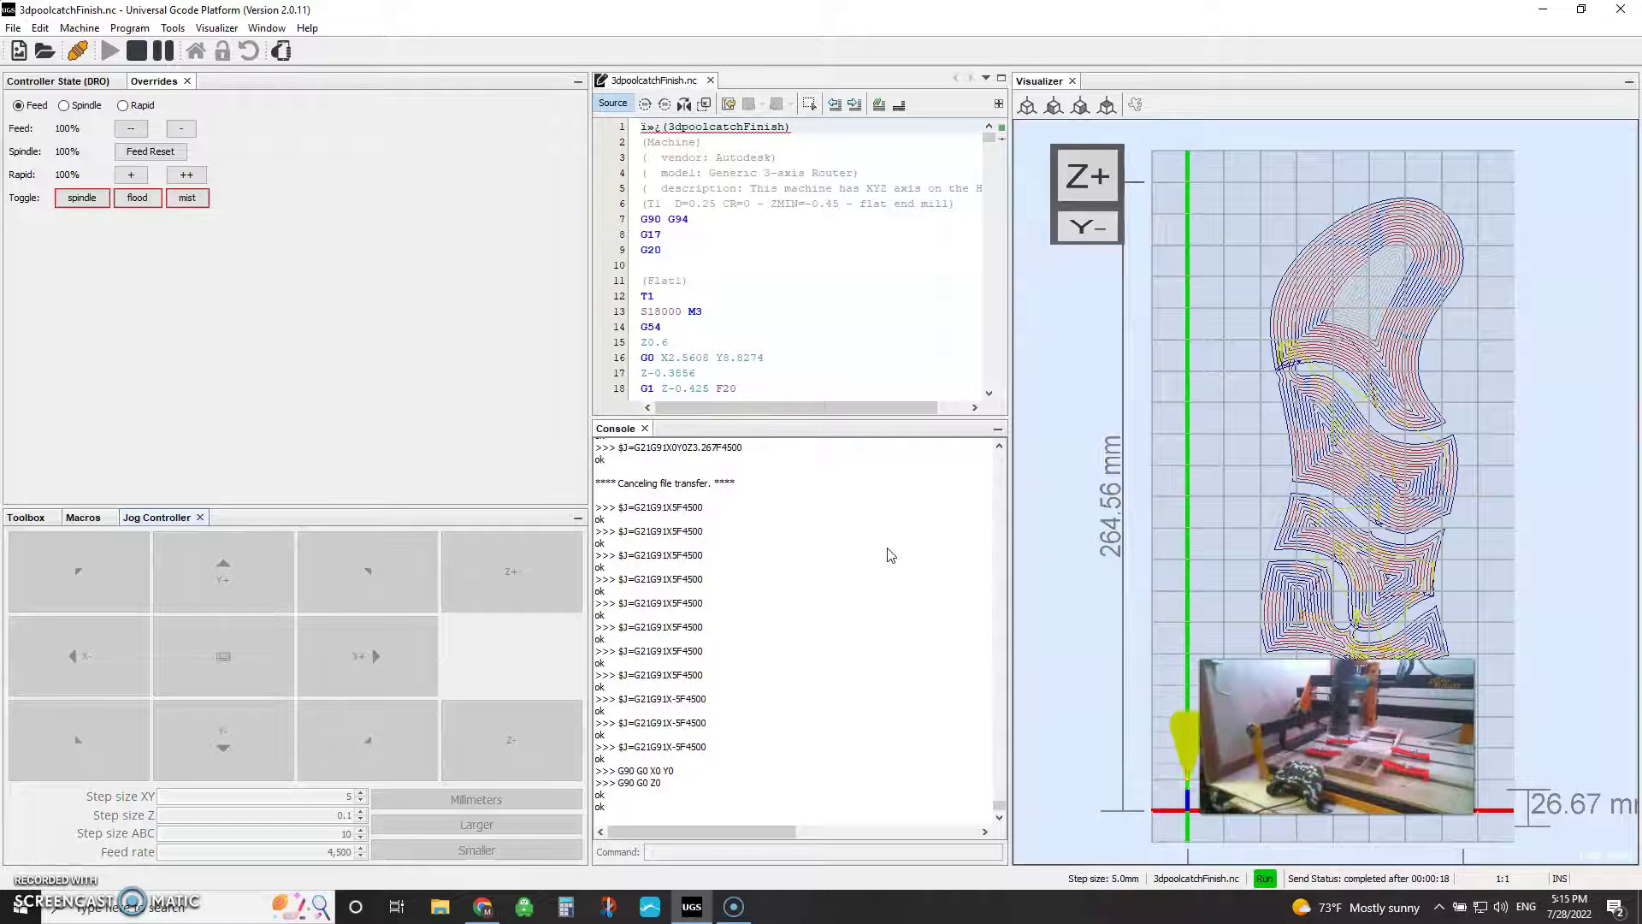